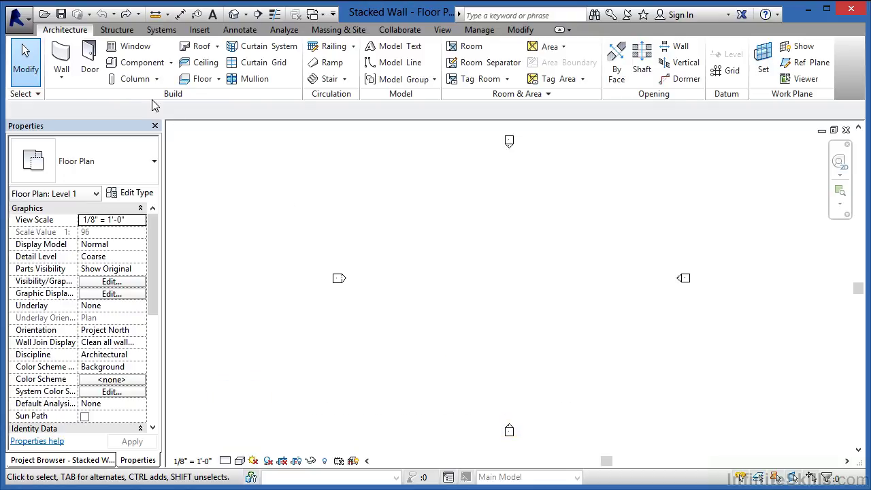
# Start a new wall using the Stacked Wall type Exterior - Brick Over CMU w Metal Stud.
pyautogui.click(60, 55)
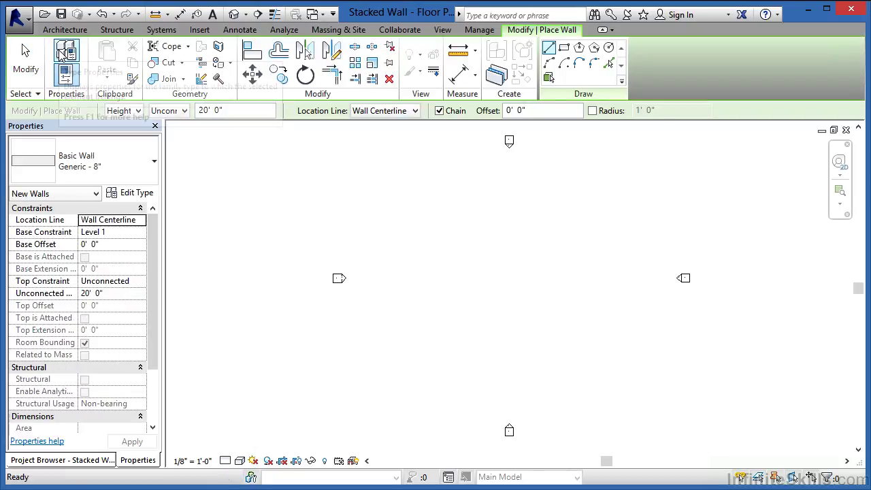
pyautogui.click(111, 172)
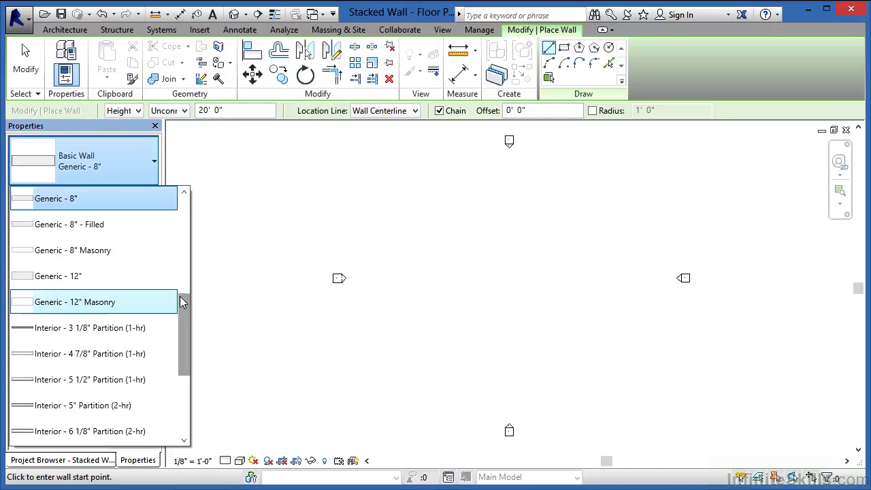
pyautogui.moveTo(184, 306); pyautogui.dragTo(187, 372)
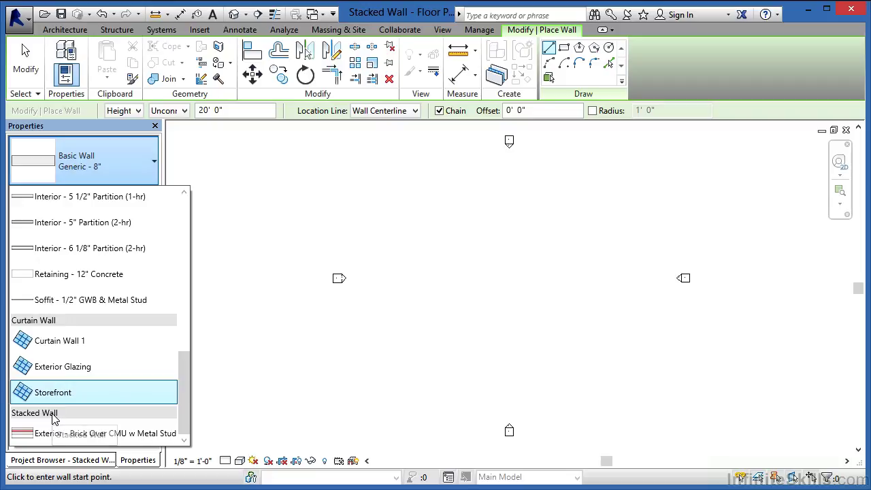
pyautogui.moveTo(43, 438)
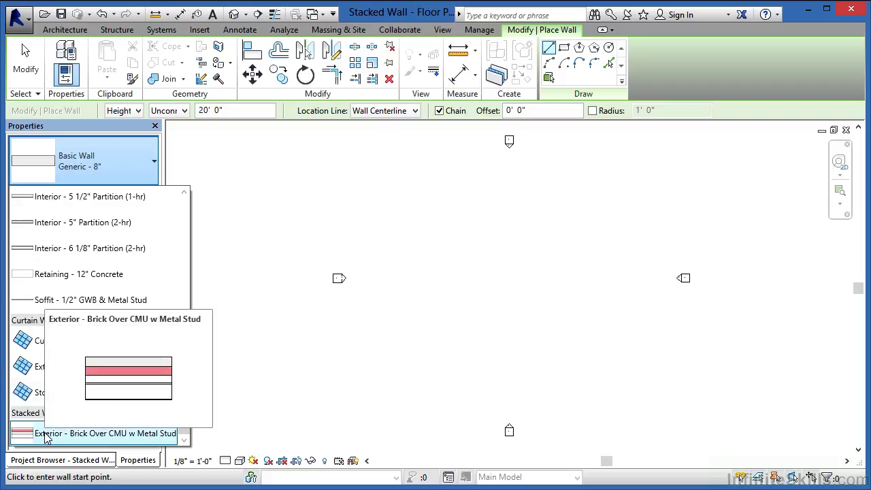
pyautogui.click(45, 436)
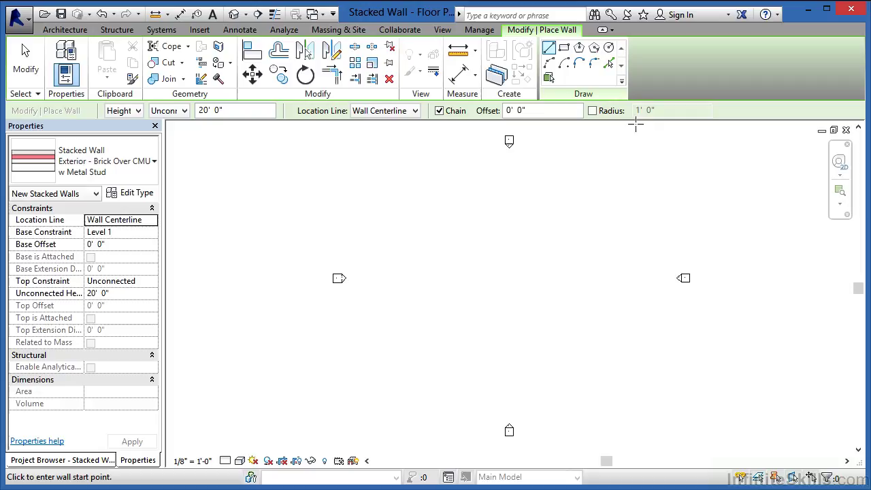
# Draw one horizontal 88'-0" stacked wall on Level 1, then exit the Wall tool.
pyautogui.click(404, 222)
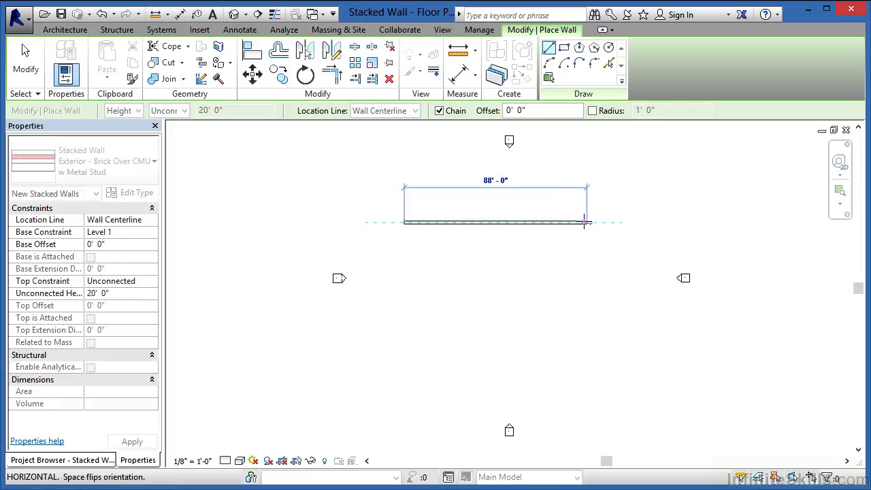
pyautogui.click(587, 222)
pyautogui.press('Escape')
pyautogui.press('Escape')
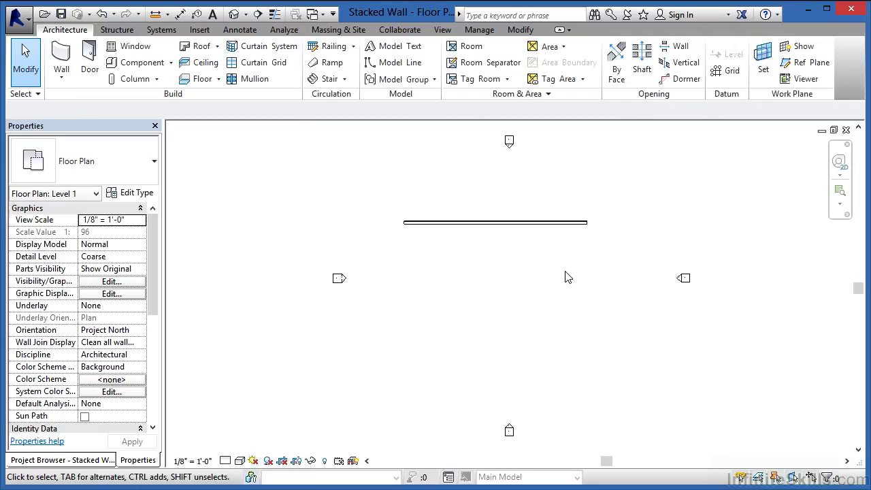
# Show the wall in the default 3D view from a ViewCube corner, zoomed on the brick-CMU junction.
pyautogui.click(234, 15)
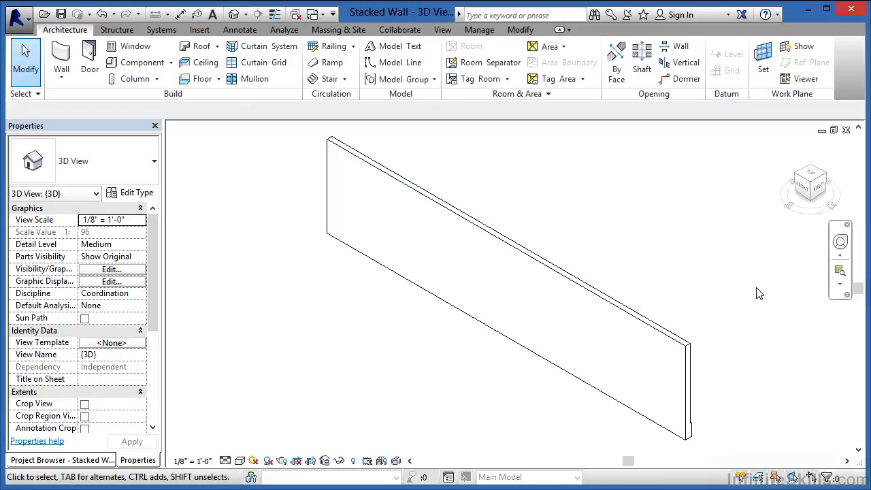
pyautogui.click(827, 178)
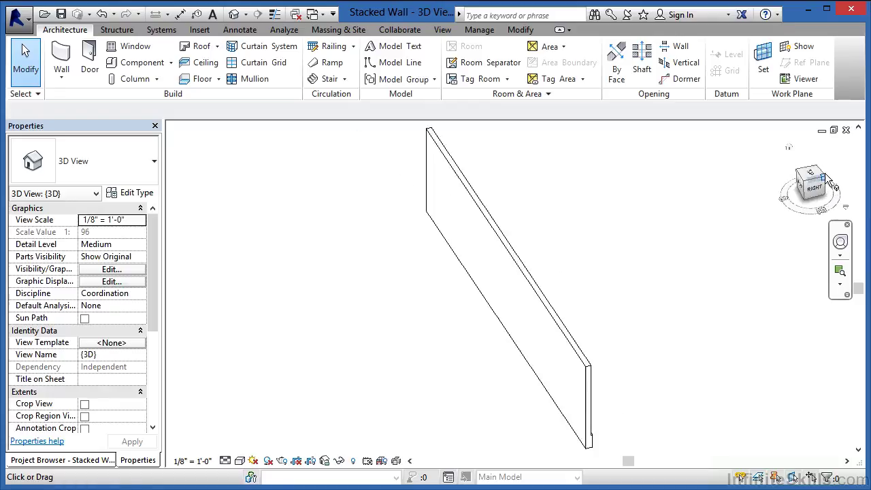
pyautogui.scroll(3, 398, 385)
pyautogui.scroll(6, 398, 384)
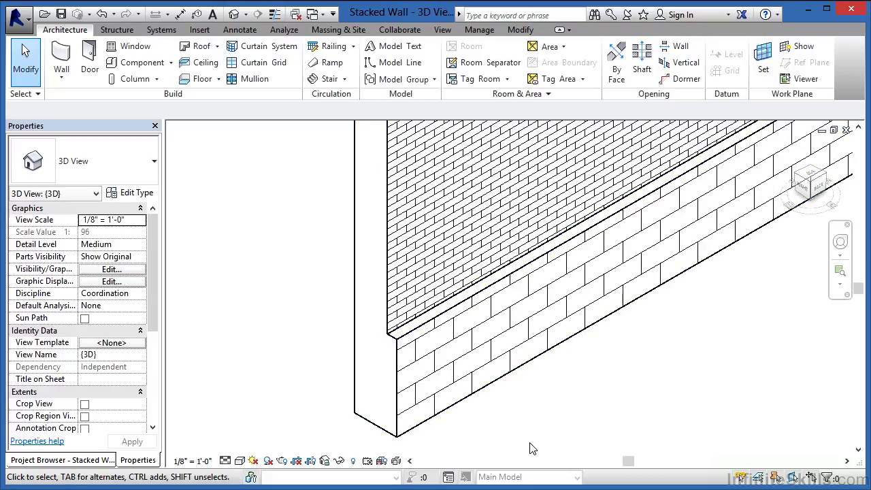
pyautogui.scroll(2, 550, 409)
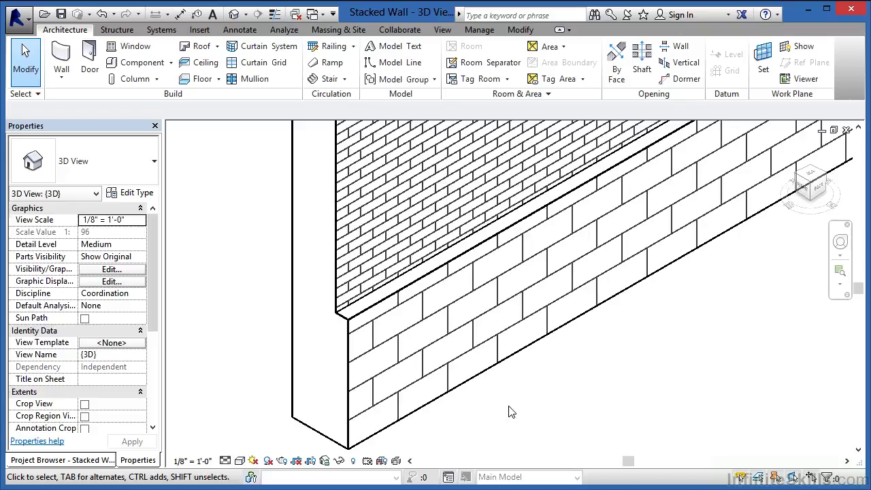
# Show the wall's Edit Assembly layers, Brick on Mtl. Stud over 3' 0" CMU, beside the wall.
pyautogui.click(451, 401)
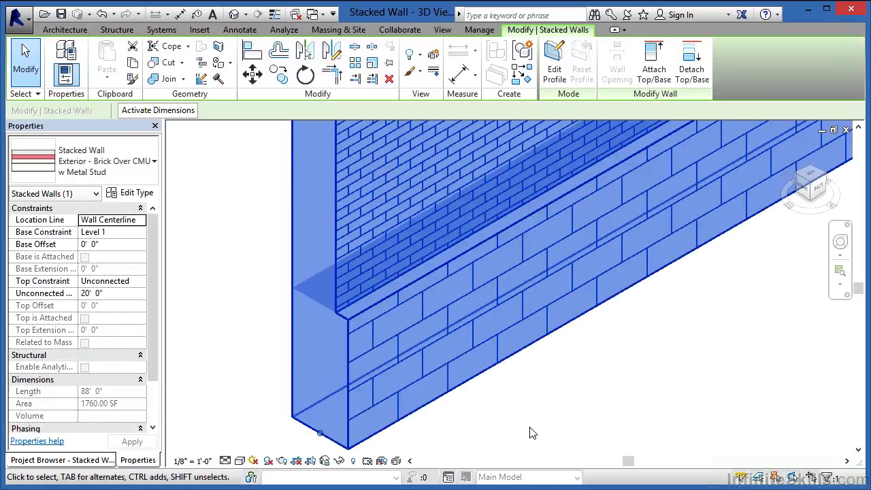
pyautogui.click(134, 196)
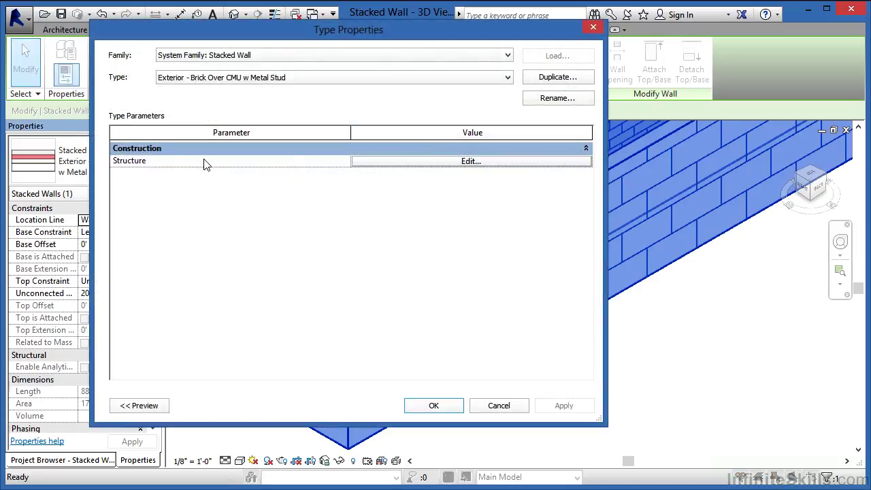
pyautogui.click(379, 163)
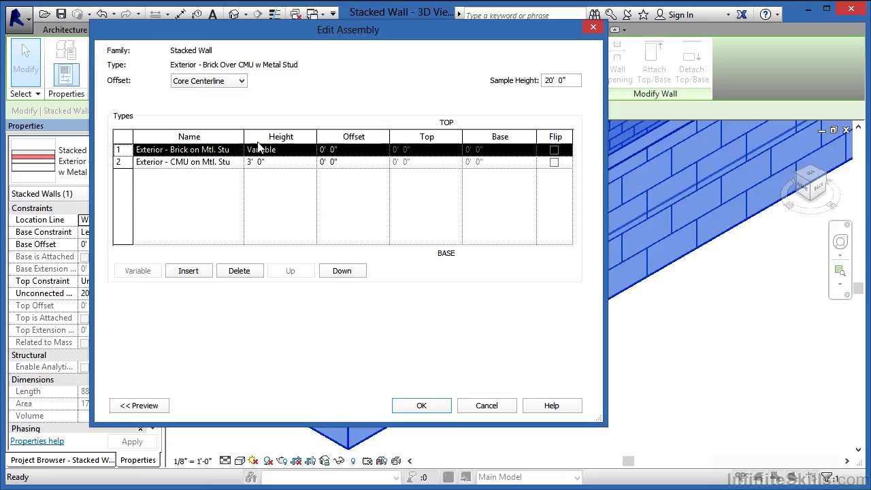
pyautogui.moveTo(244, 133); pyautogui.dragTo(275, 130)
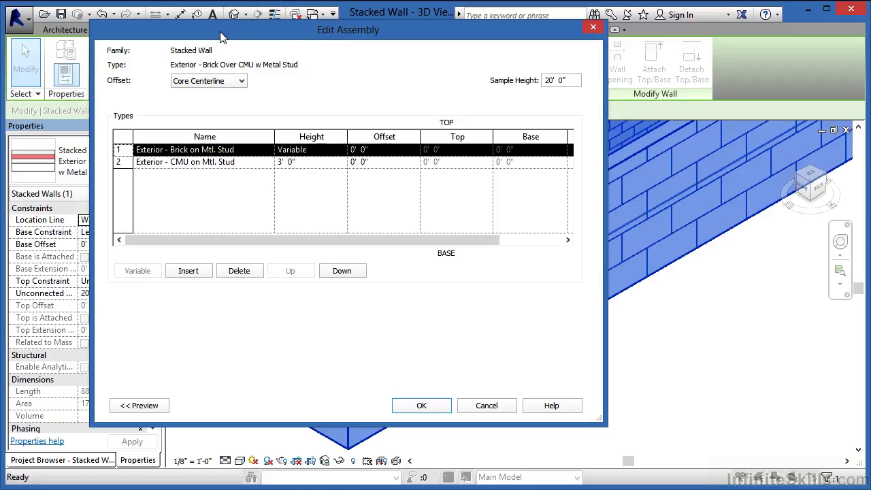
pyautogui.moveTo(220, 35); pyautogui.dragTo(486, 57)
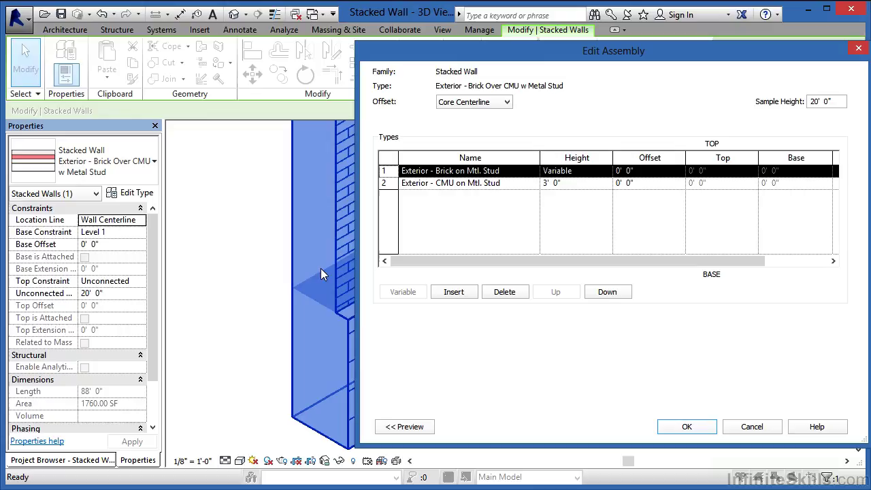
# Set the brick row's Offset to 4" and apply it to the stacked wall type.
pyautogui.click(648, 175)
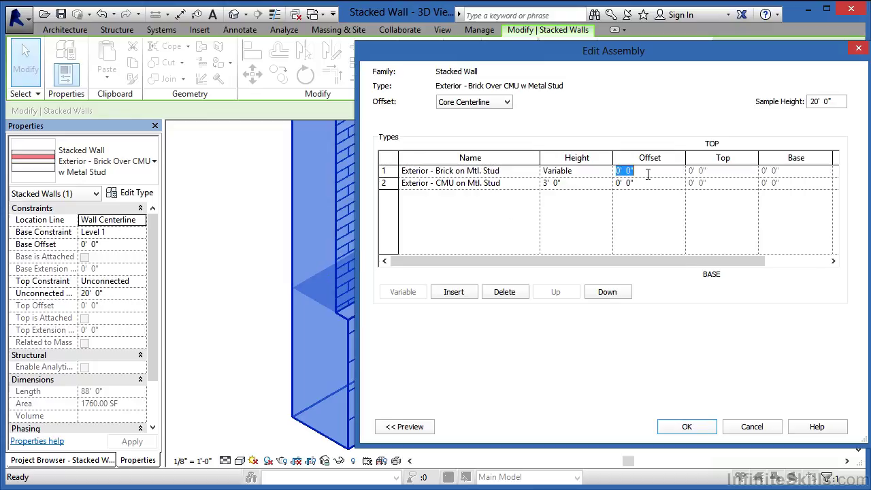
pyautogui.write('4"')
pyautogui.click(688, 427)
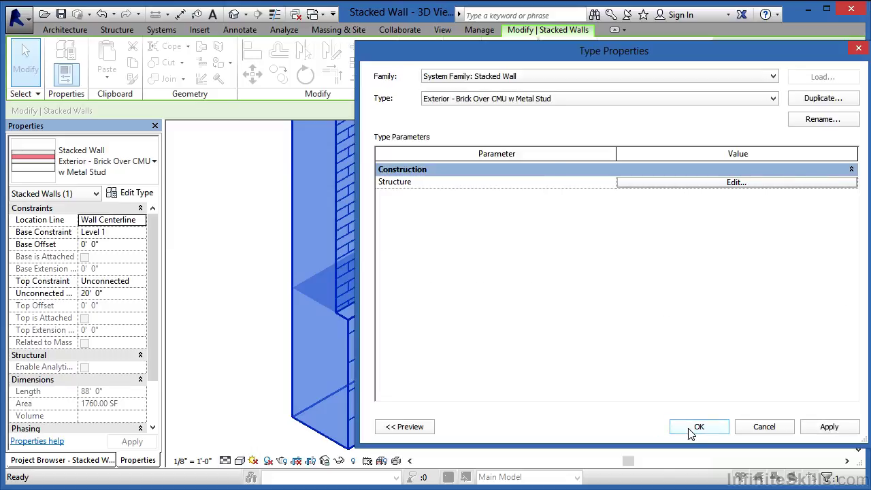
pyautogui.click(689, 425)
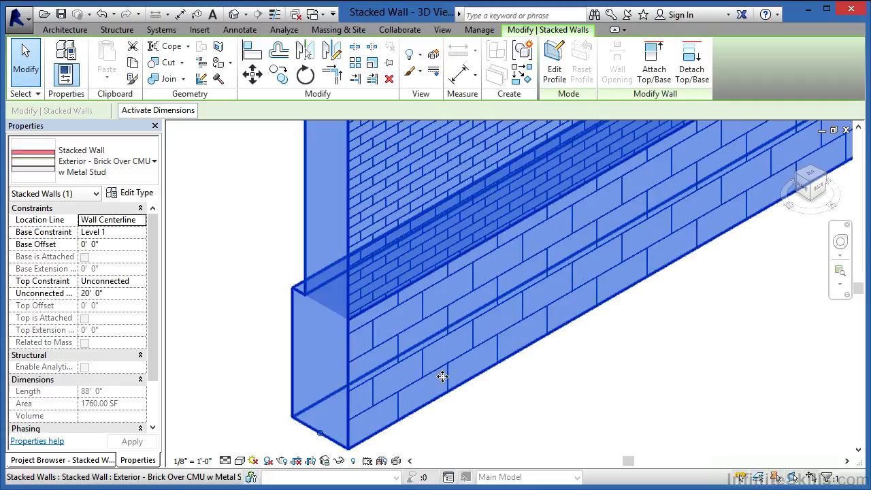
# Check the 4" offset result, then reselect the wall and reopen its Type Properties.
pyautogui.click(524, 414)
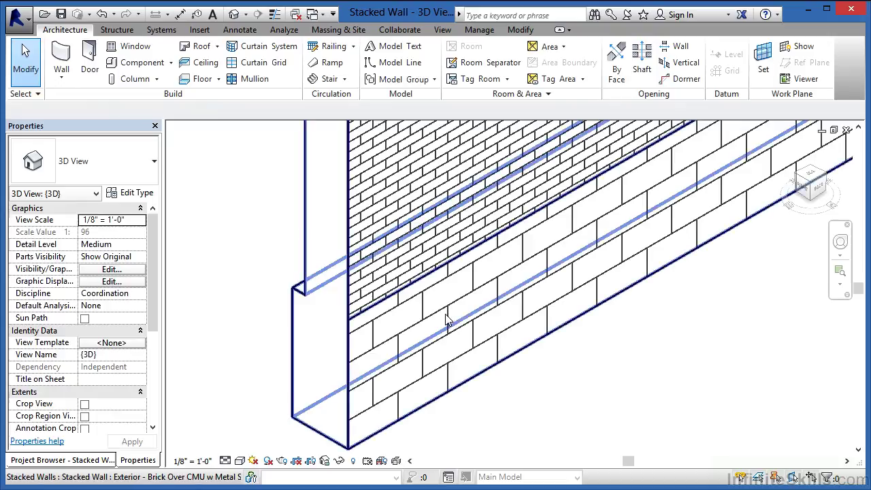
pyautogui.click(353, 242)
pyautogui.click(136, 194)
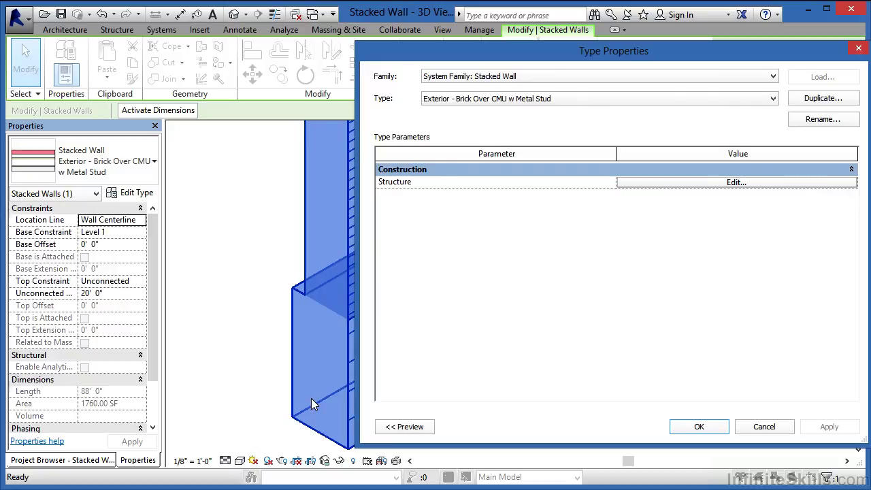
# Change the brick row's Offset from 0' 4" to 0 and apply it to the wall type.
pyautogui.click(653, 185)
pyautogui.click(653, 188)
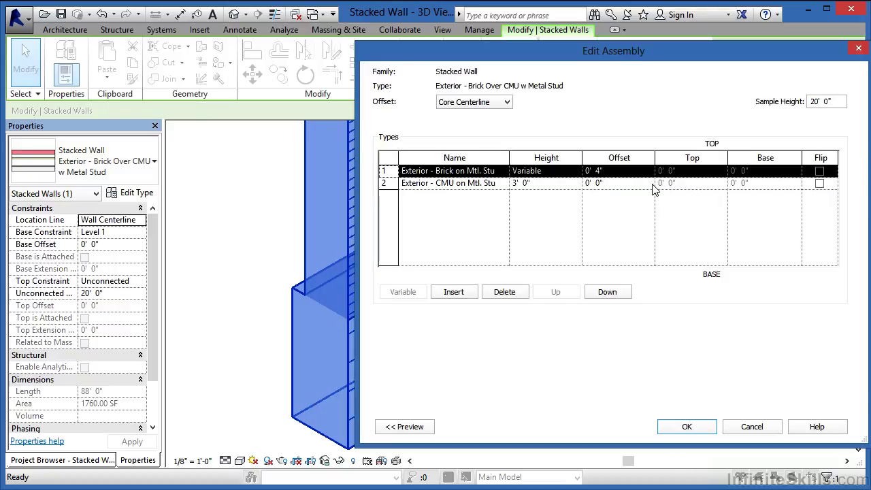
pyautogui.click(615, 174)
pyautogui.click(615, 170)
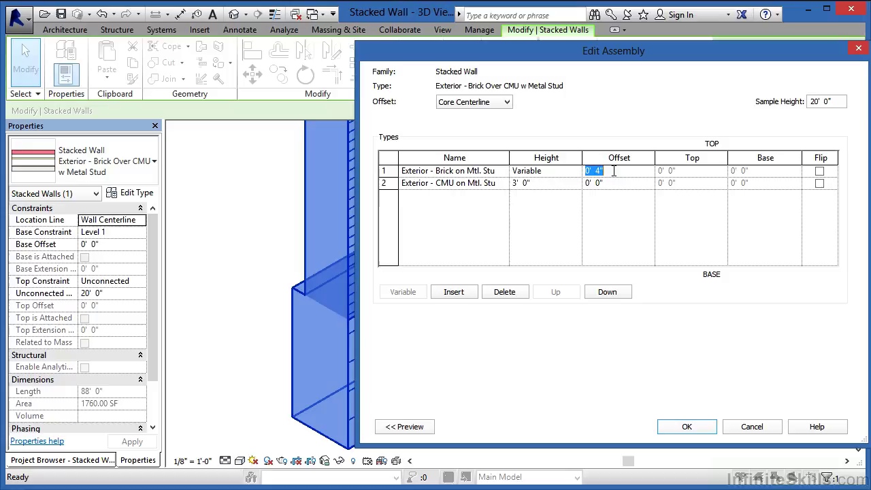
pyautogui.write('0')
pyautogui.click(687, 427)
pyautogui.click(685, 425)
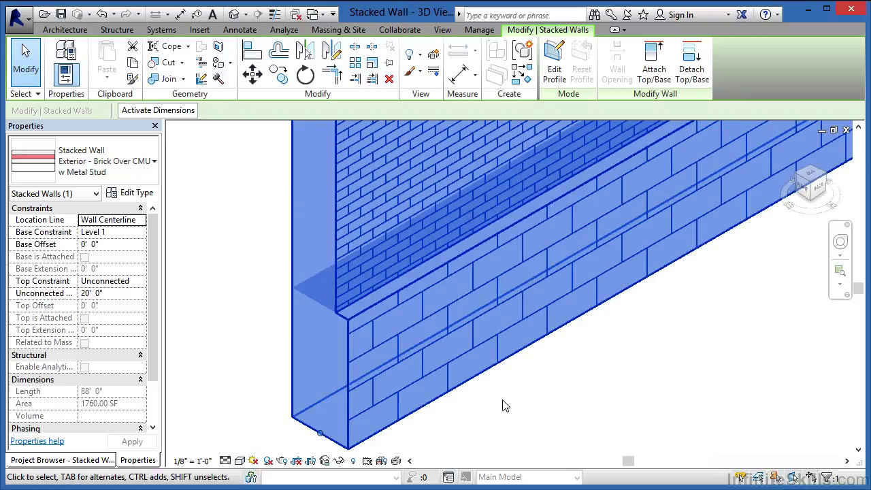
# Deselect the wall to see the brick flush with the CMU base in 3D.
pyautogui.click(521, 409)
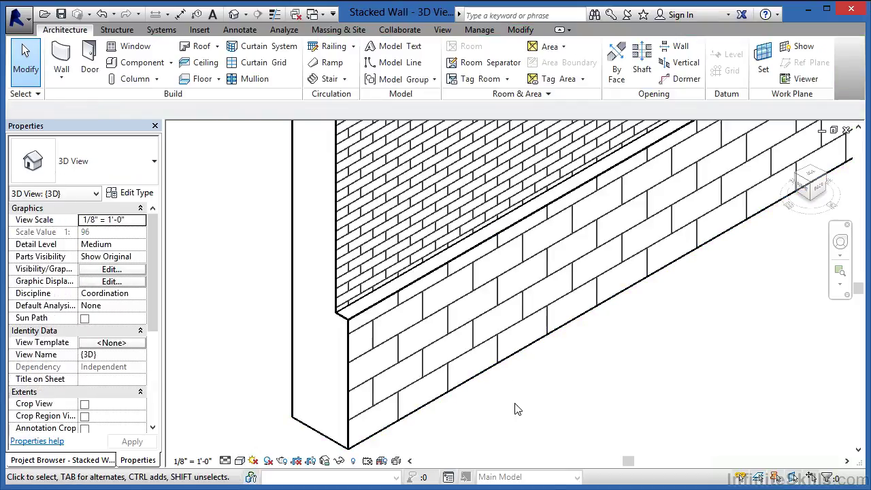